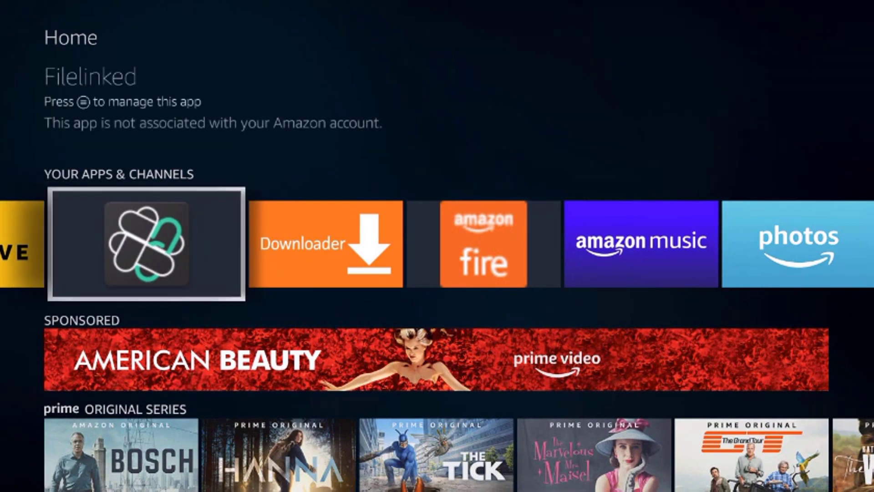
Launch Filelinked from Your Apps & Channels and wait for its code entry screen.
key(Return)
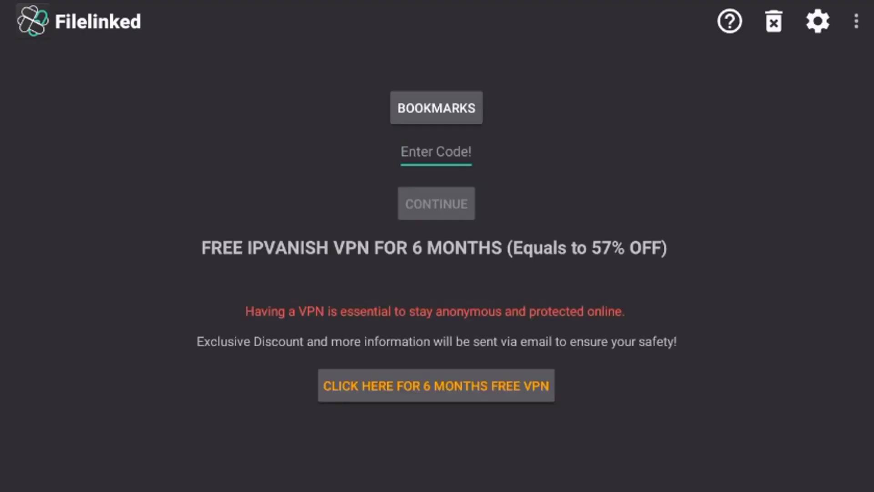
Enter the first digits 7087 of the store code on the Filelinked keypad.
key(Return)
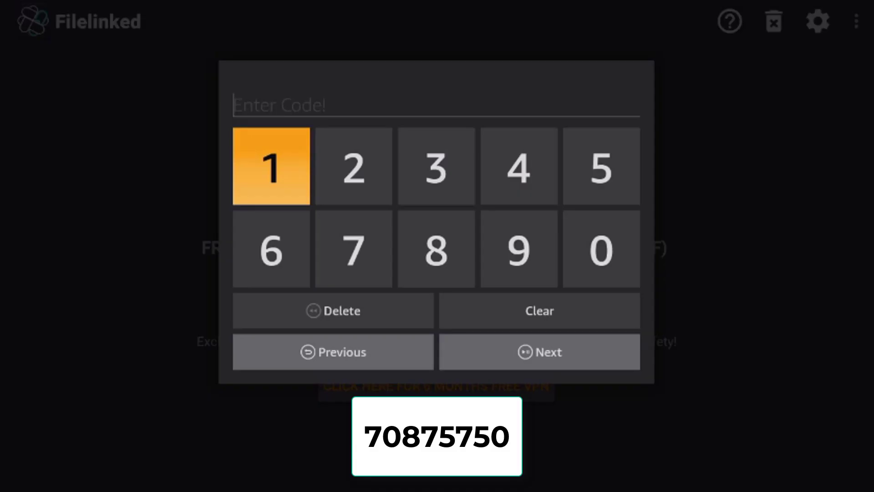
key(Down)
key(Right)
key(Return)
key(Right)
key(Right)
key(Right)
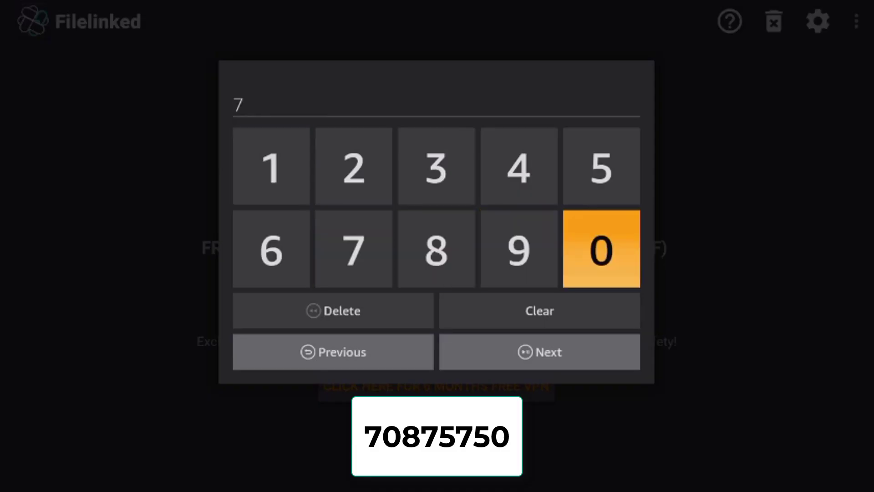
key(Return)
key(Left)
key(Left)
key(Return)
key(Left)
key(Return)
Complete the code 70875750 and submit it to load the Ad-Free TV/Box/Mobile Apps list.
key(Up)
key(Right)
key(Right)
key(Right)
key(Return)
key(Left)
key(Left)
key(Left)
key(Down)
key(Return)
key(Up)
key(Right)
key(Right)
key(Right)
key(Return)
key(Down)
key(Down)
key(Down)
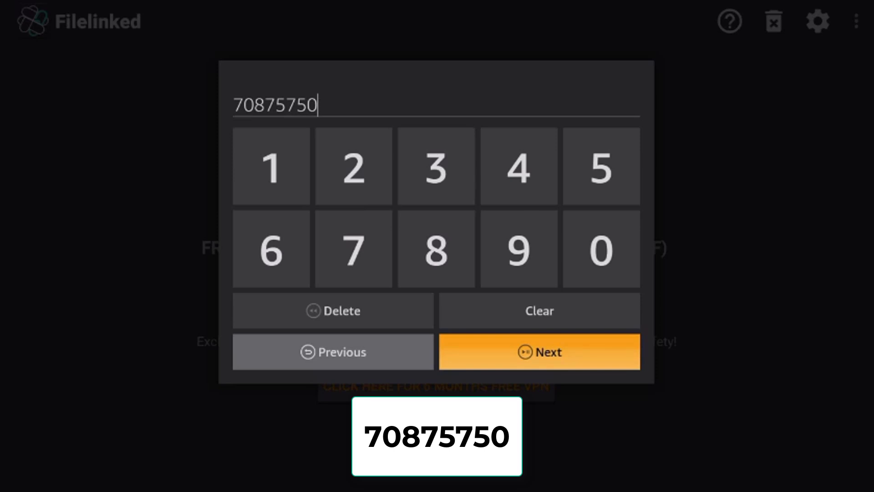
key(Return)
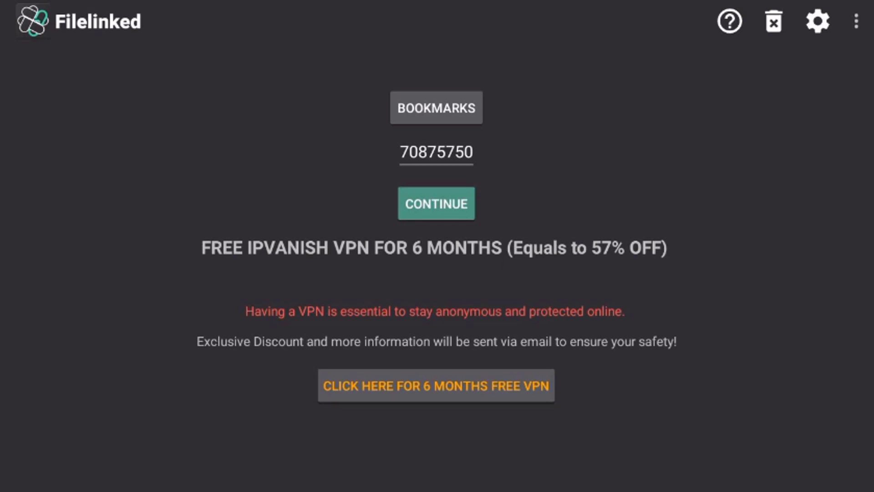
key(Return)
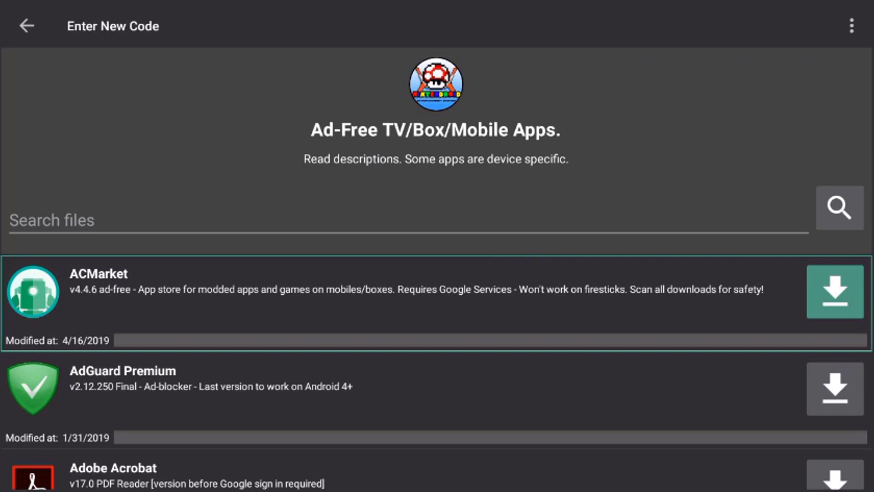
Dismiss the promo pop-up and move down the file list until DNS Changer Lillly is focused.
key(Left)
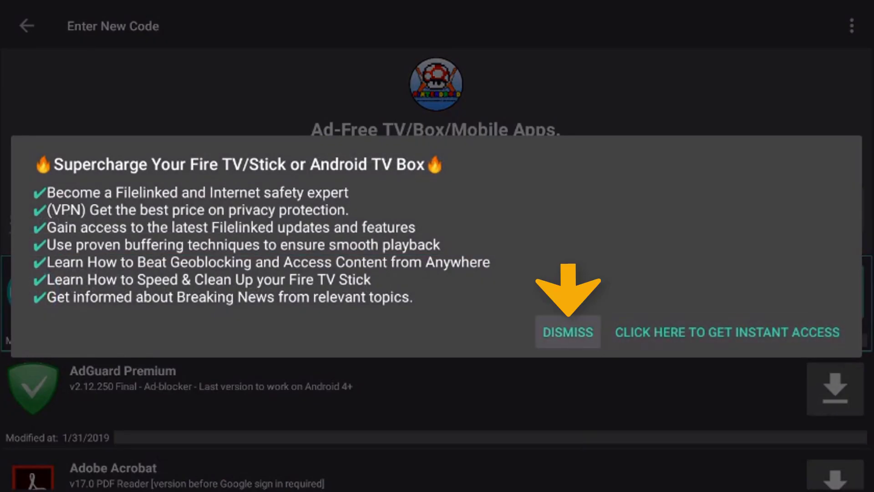
key(Return)
key(Down)
key(Down)
key(Down)
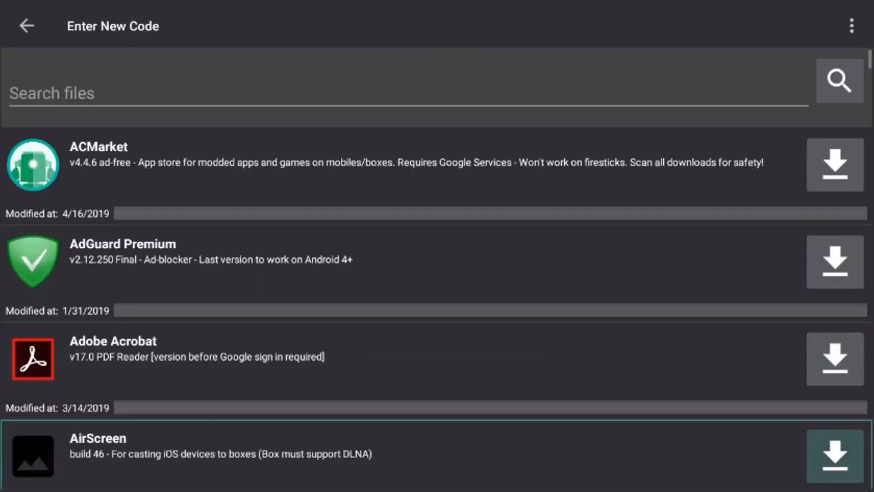
key(Down)
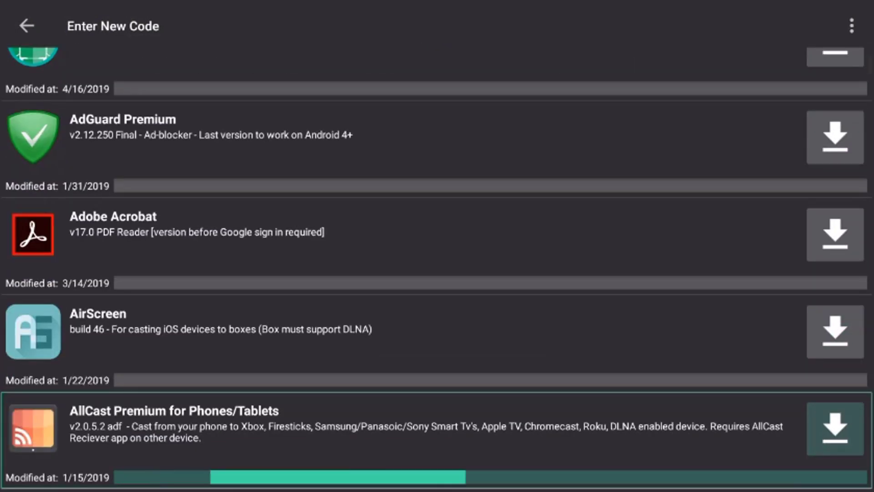
key(Down)
key(Down)
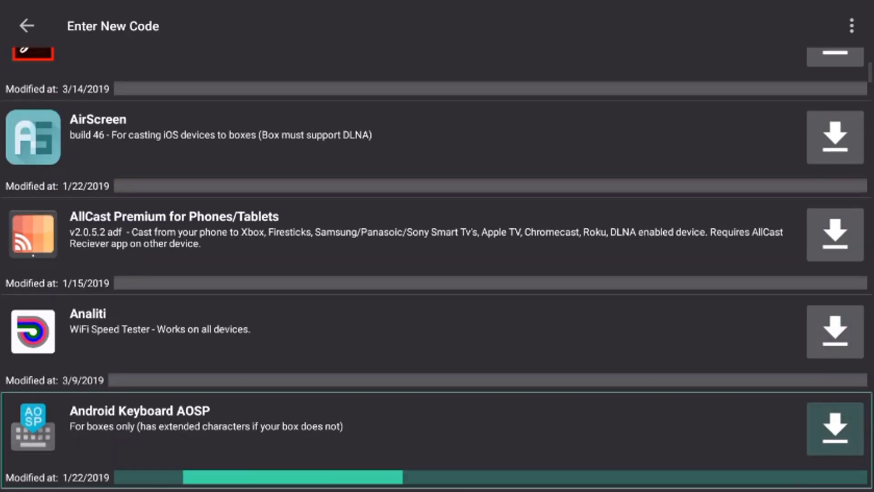
key(Down)
key(Down)
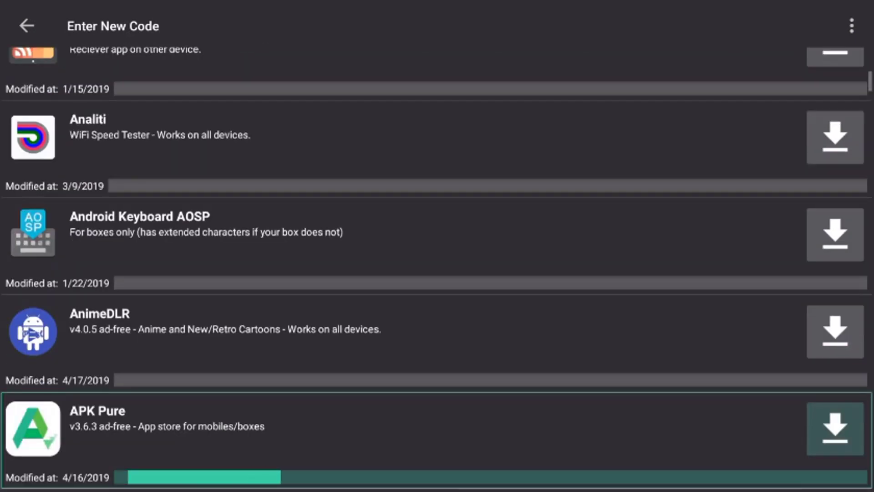
key(Down)
key(Down)
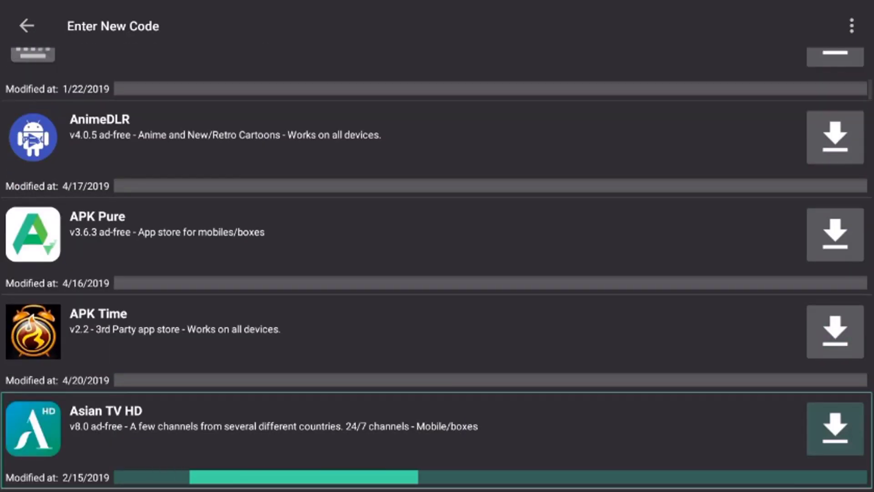
key(Down)
key(Down)
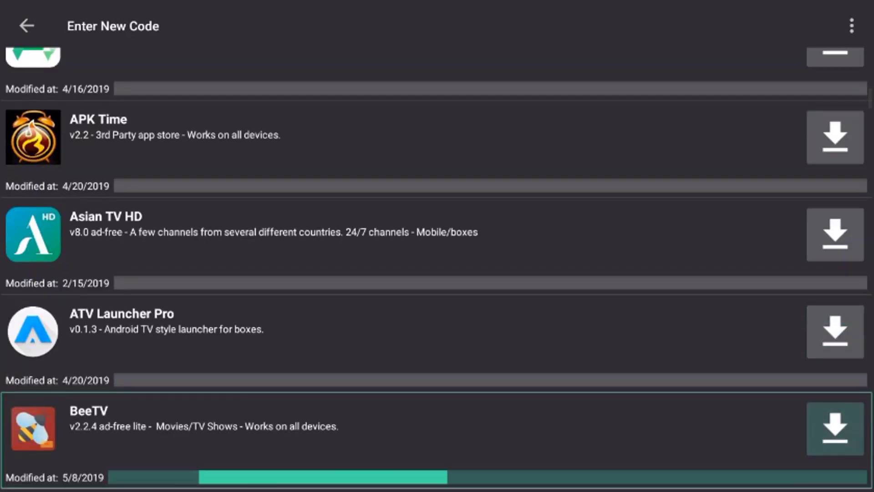
key(Down)
key(Down)
key(Down)
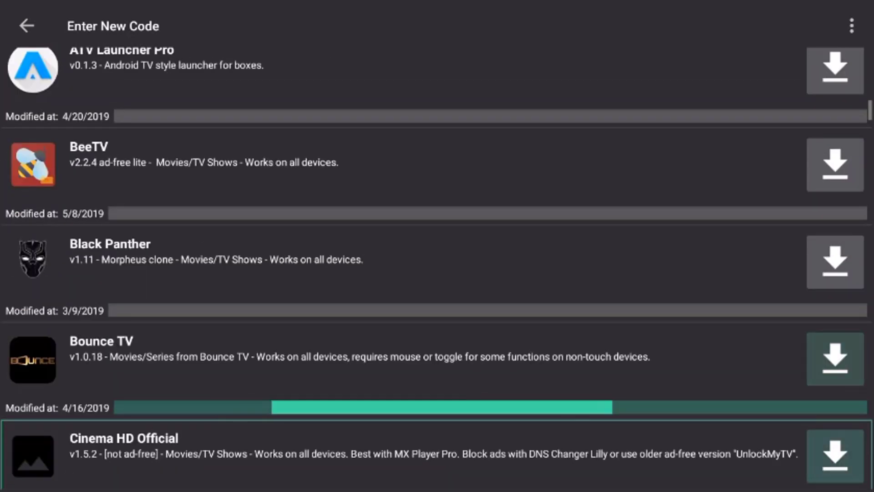
key(Down)
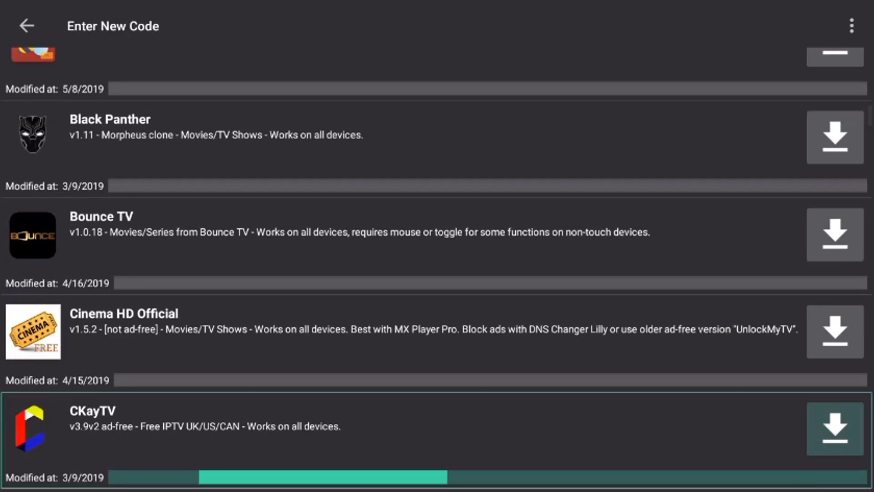
key(Down)
key(Down)
key(Down)
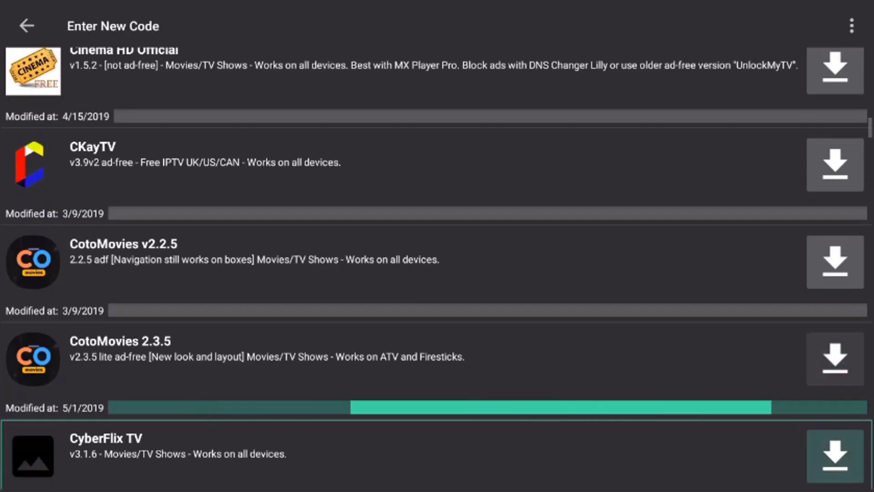
key(Down)
key(Down)
key(Down)
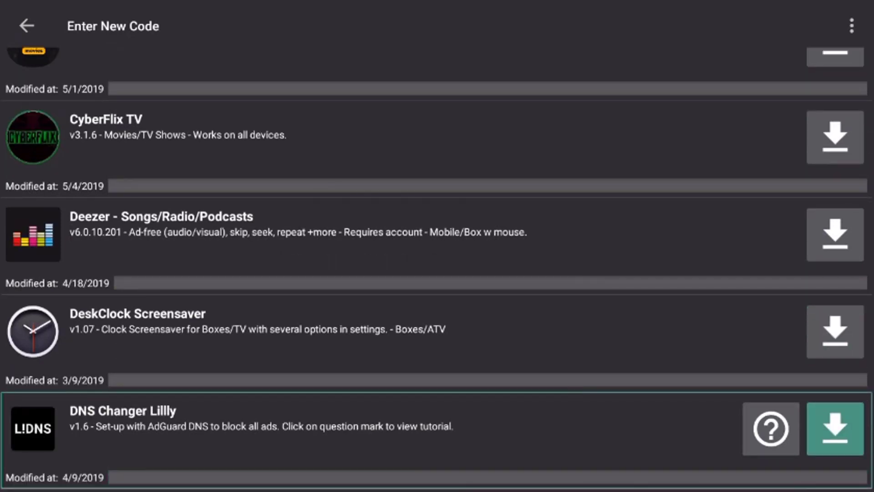
Download DNS Changer Lillly and confirm INSTALL in the Fire OS package installer.
key(Return)
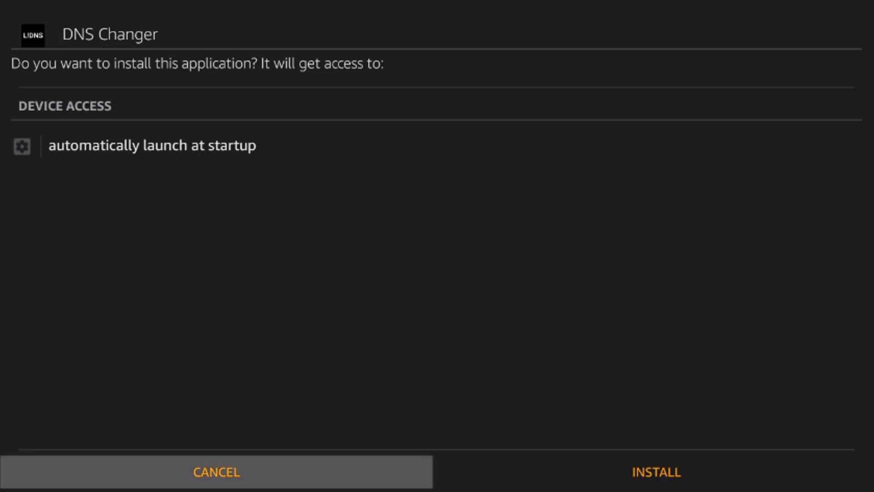
key(Right)
key(Return)
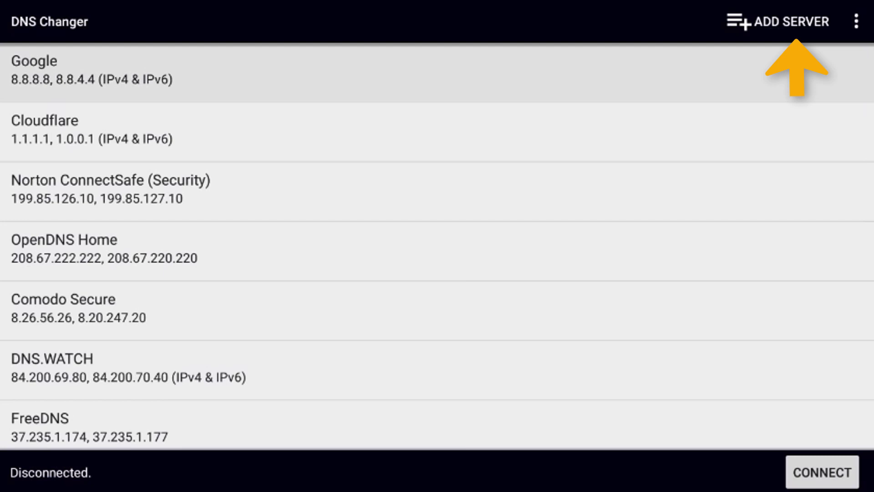
Start ADD SERVER in DNS Changer and begin editing the Entry name field.
key(Down)
key(Up)
key(Up)
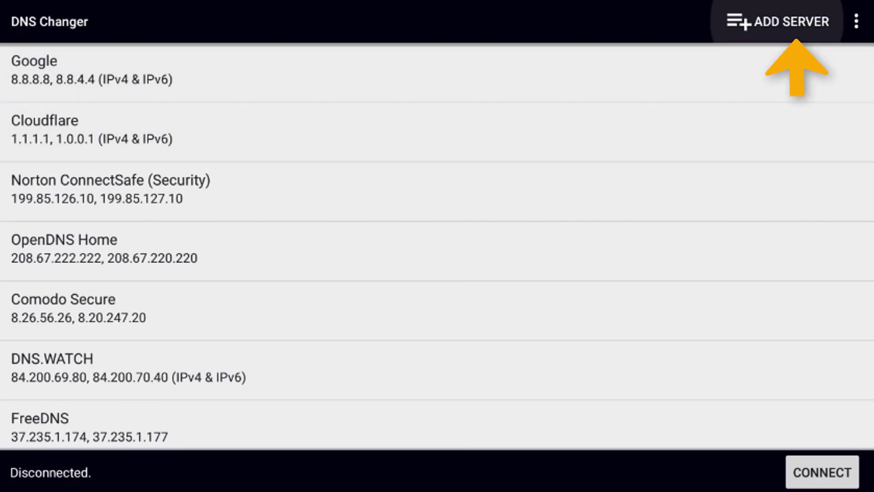
key(Return)
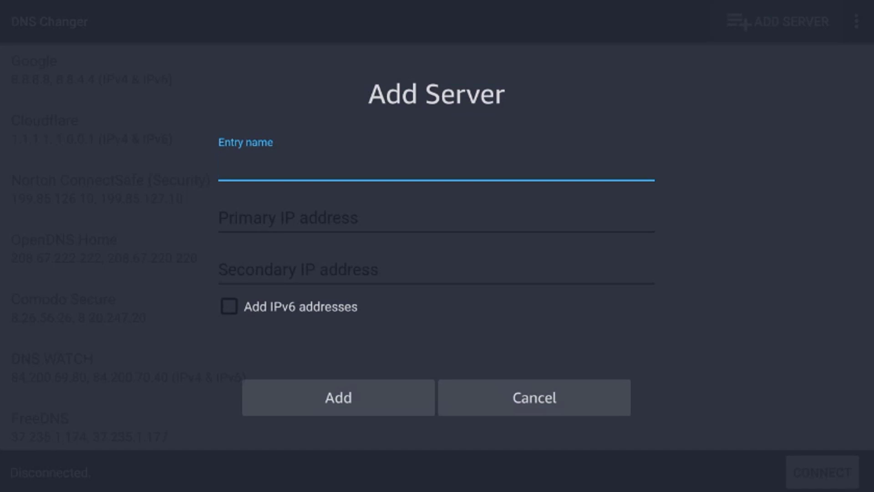
key(Return)
Enter 'adguard ' as the start of the entry name on the on-screen keyboard.
key(Return)
key(Right)
key(Right)
key(Right)
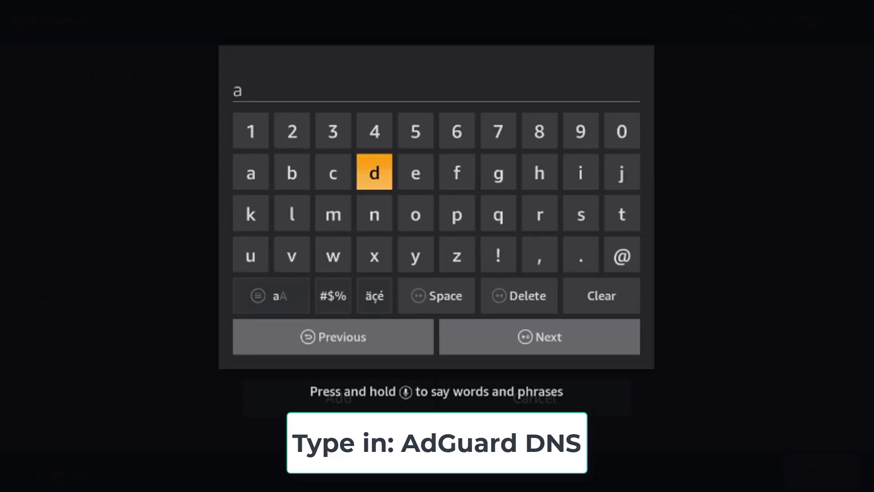
key(Return)
key(Right)
key(Right)
key(Right)
key(Return)
key(Down)
key(Down)
key(Left)
key(Left)
key(Left)
key(Left)
key(Left)
key(Left)
key(Return)
key(Up)
key(Up)
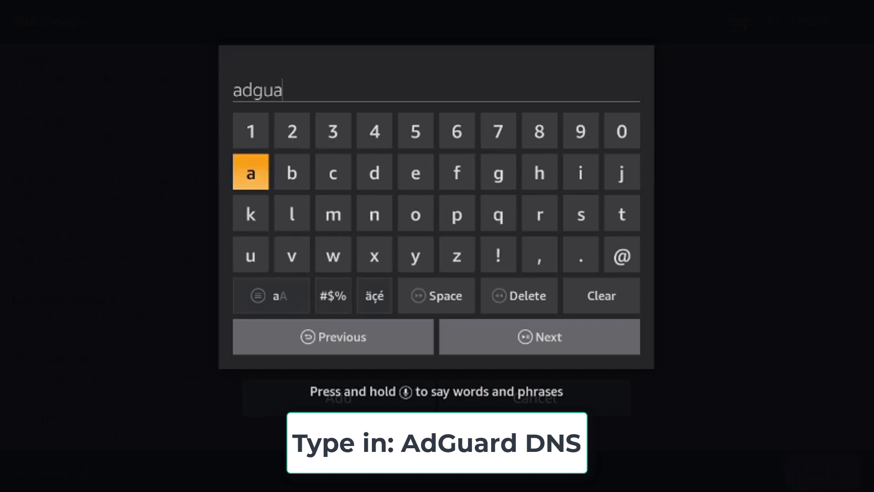
key(Down)
key(Right)
key(Right)
key(Right)
key(Right)
key(Right)
key(Right)
key(Right)
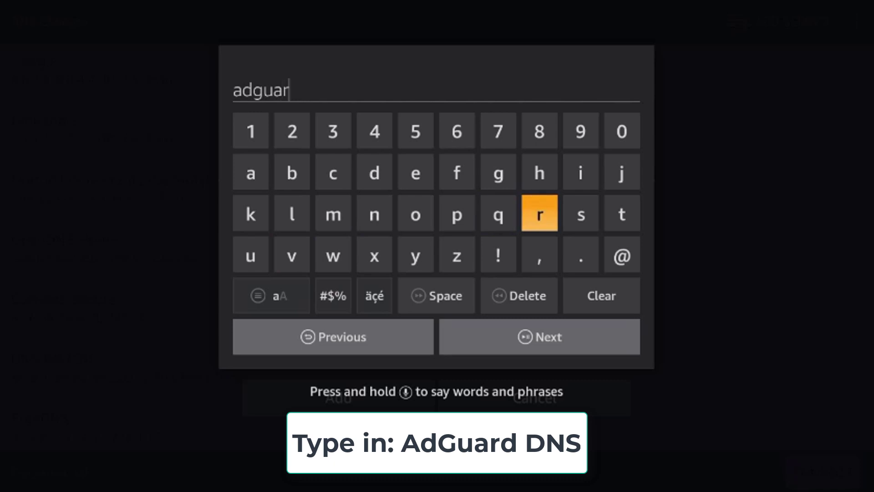
key(Up)
key(Left)
key(Left)
key(Left)
key(Left)
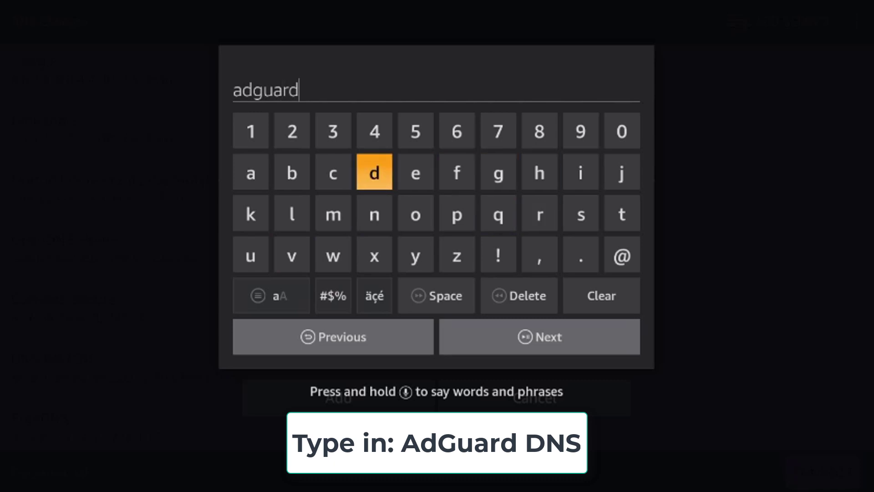
key(Down)
key(Down)
key(Right)
key(Return)
Finish the entry name as 'adguard dns' and move to Next.
key(Up)
key(Up)
key(Up)
key(Left)
key(Down)
key(Return)
key(Right)
key(Right)
key(Right)
key(Right)
key(Left)
key(Left)
key(Down)
key(Down)
key(Down)
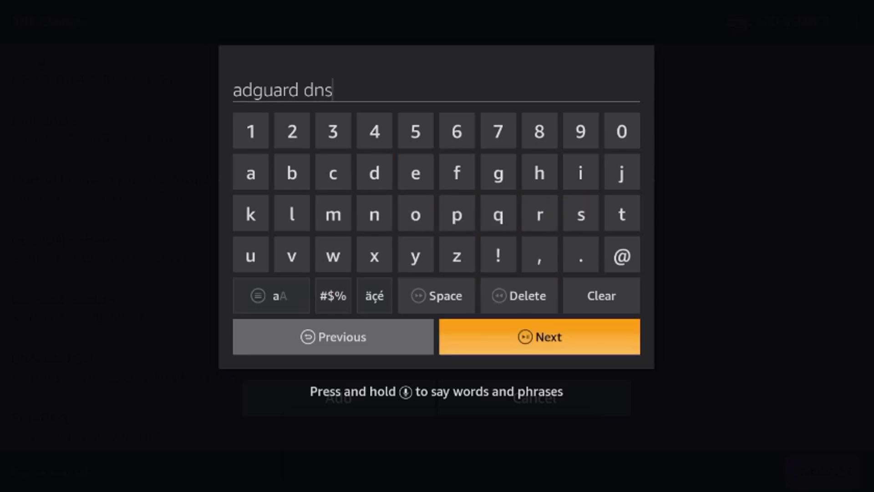
Enter 176.103 as the start of the primary IP address.
key(Return)
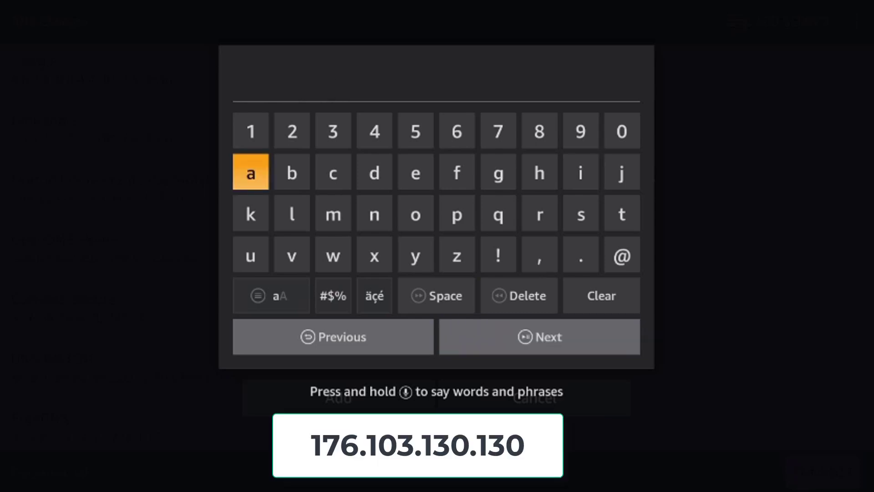
key(Up)
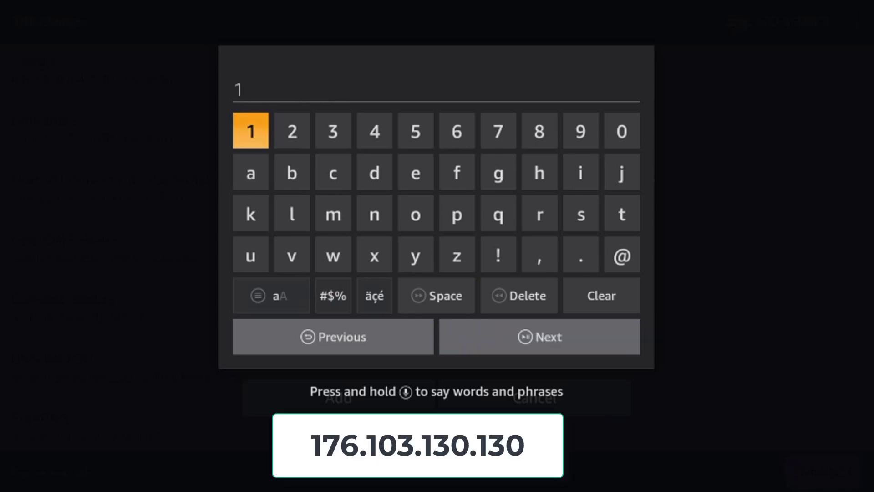
key(Right)
key(Right)
key(Right)
key(Right)
key(Right)
key(Right)
key(Left)
key(Return)
key(Right)
key(Right)
key(Right)
key(Down)
key(Down)
key(Down)
key(Down)
key(Up)
key(Up)
key(Up)
key(Up)
key(Right)
key(Right)
key(Left)
key(Return)
key(Right)
key(Right)
key(Right)
key(Return)
key(Right)
Complete the primary IP address as 176.103.130.130 and move focus to Next.
key(Left)
key(Left)
key(Left)
key(Left)
key(Left)
key(Down)
key(Down)
key(Up)
key(Up)
key(Up)
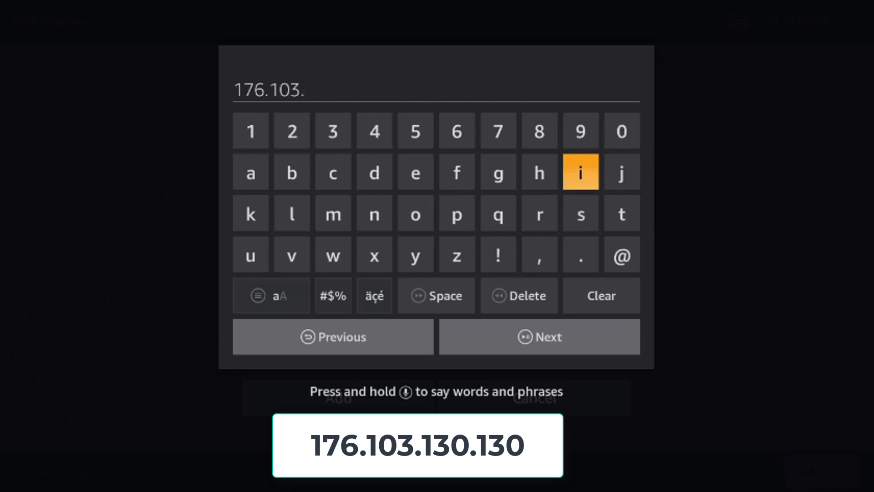
key(Right)
key(Right)
key(Return)
key(Right)
key(Right)
key(Return)
key(Left)
key(Left)
key(Left)
key(Left)
key(Down)
key(Down)
key(Down)
key(Return)
key(Up)
key(Up)
key(Up)
key(Right)
key(Right)
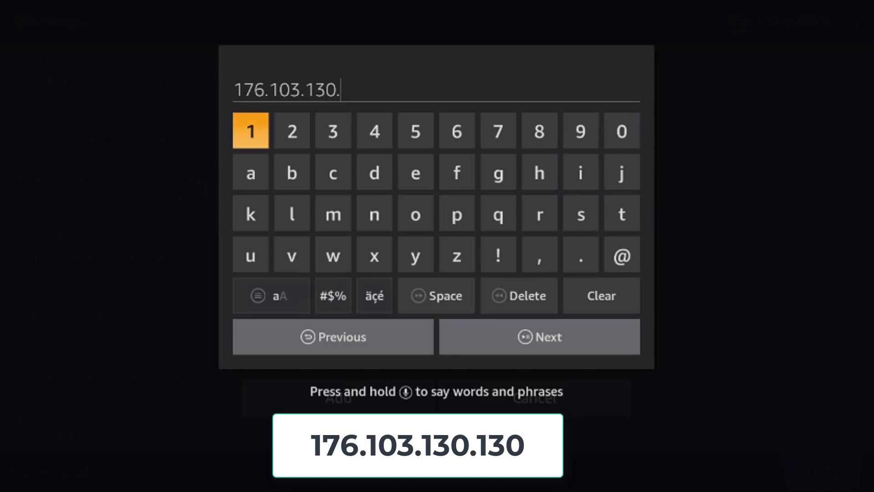
key(Right)
key(Right)
key(Return)
key(Left)
key(Left)
key(Left)
key(Down)
key(Down)
key(Down)
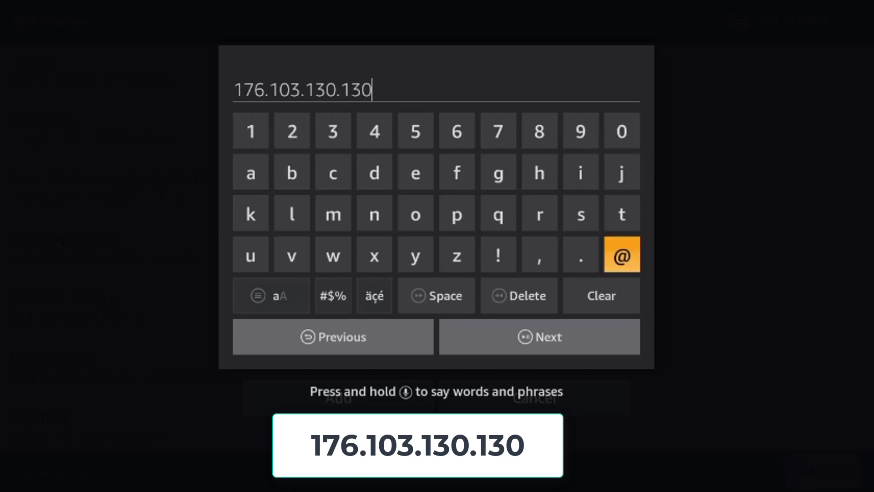
key(Down)
key(Down)
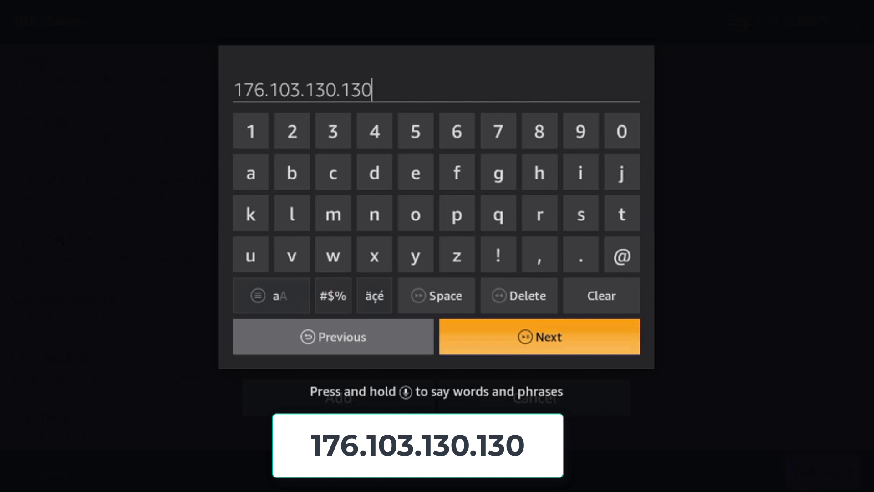
Advance to the secondary IP field and enter 176.103. as its start.
key(Return)
key(Up)
key(Return)
key(Right)
key(Right)
key(Right)
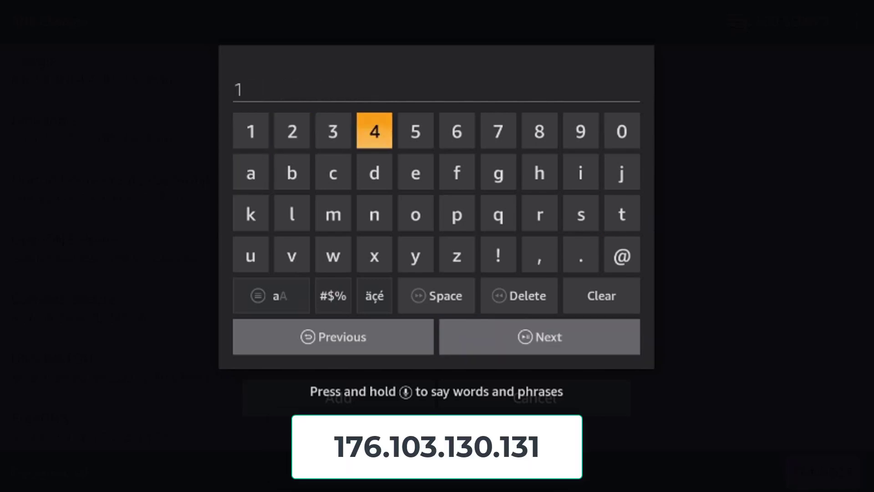
key(Right)
key(Right)
key(Right)
key(Left)
key(Return)
key(Right)
key(Right)
key(Right)
key(Down)
key(Down)
key(Down)
key(Up)
key(Up)
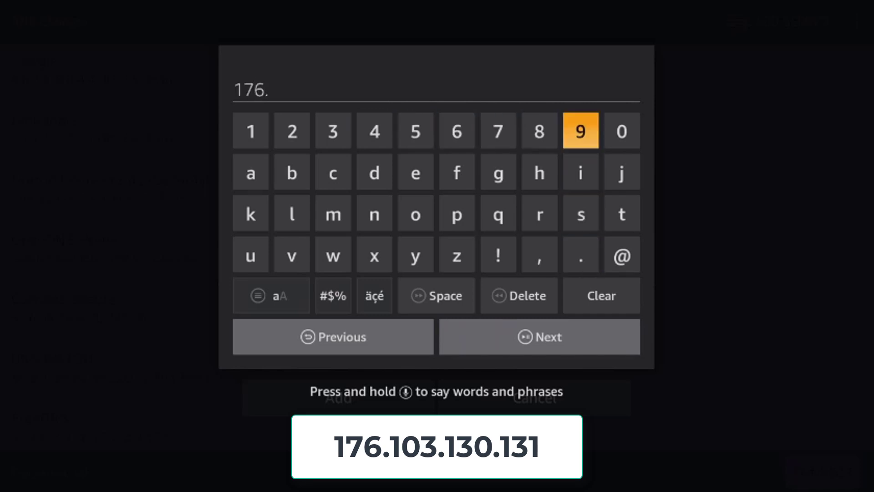
key(Right)
key(Right)
key(Left)
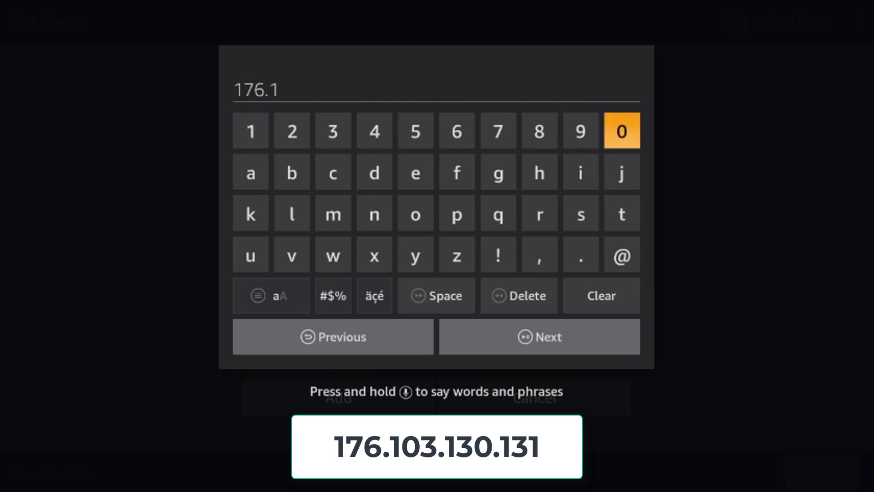
key(Right)
key(Right)
key(Right)
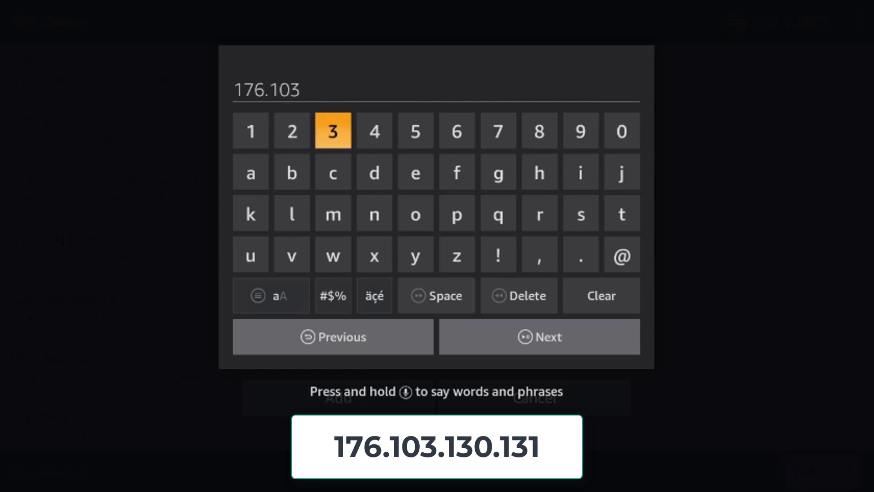
key(Left)
key(Left)
key(Left)
key(Left)
key(Down)
key(Down)
key(Down)
key(Return)
key(Up)
key(Up)
key(Up)
Complete the secondary IP address as 176.103.130.131 and confirm it with Next.
key(Right)
key(Right)
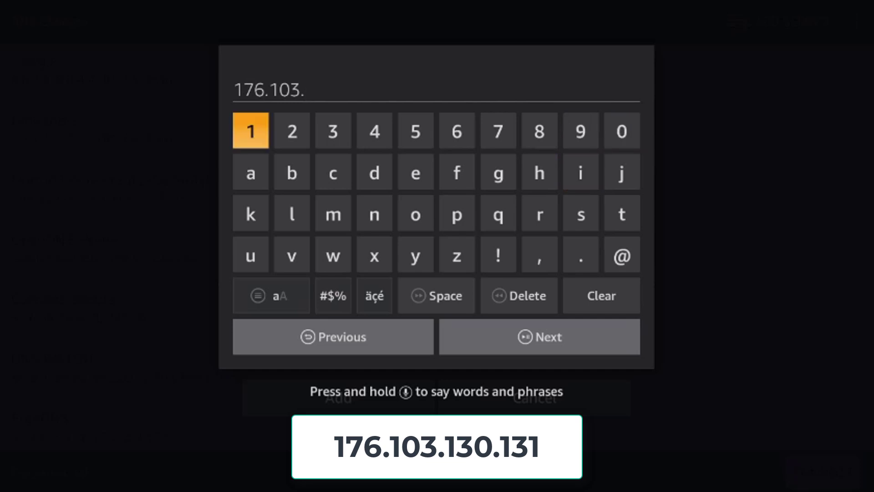
key(Return)
key(Right)
key(Right)
key(Return)
key(Left)
key(Left)
key(Left)
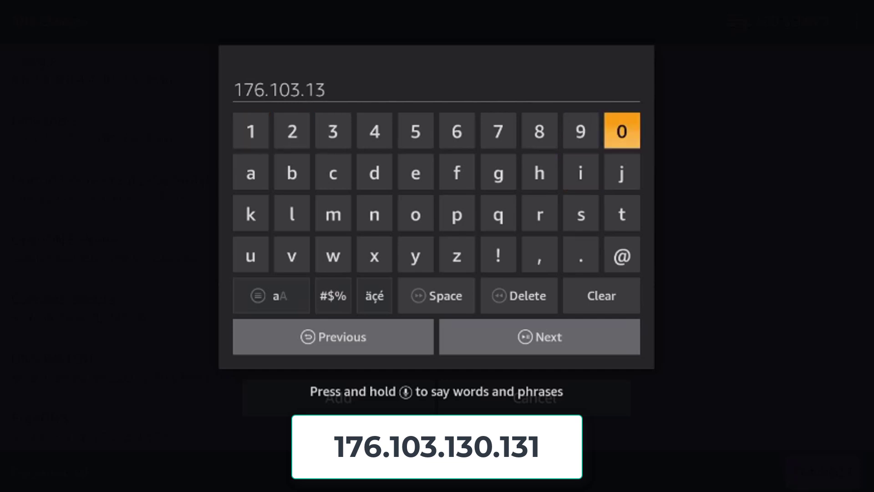
key(Left)
key(Down)
key(Down)
key(Down)
key(Return)
key(Up)
key(Up)
key(Up)
key(Right)
key(Right)
key(Return)
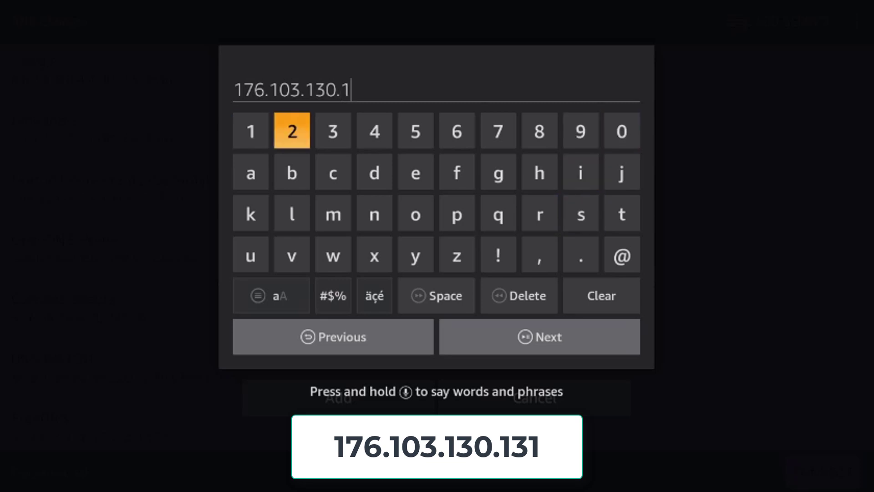
key(Right)
key(Right)
key(Return)
key(Left)
key(Left)
key(Return)
key(Down)
key(Down)
key(Down)
key(Down)
key(Down)
key(Right)
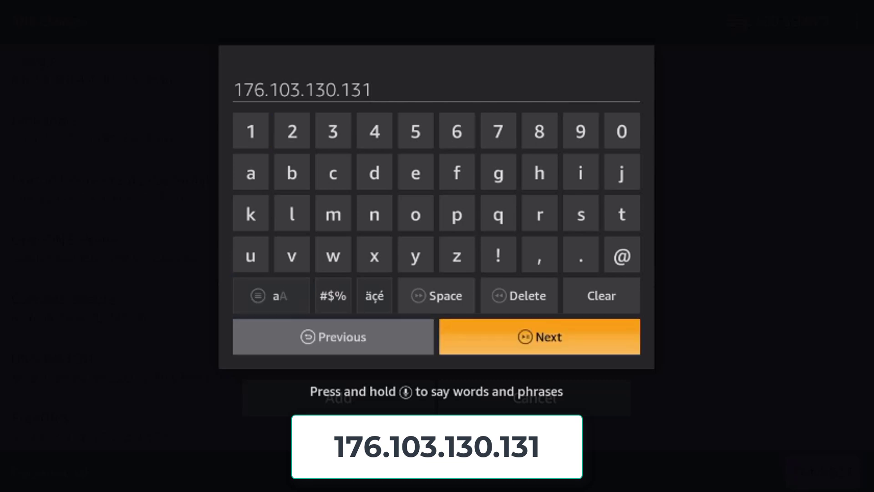
key(Return)
Add the adguard dns server to the list, select it and connect, allowing the VPN request.
key(Down)
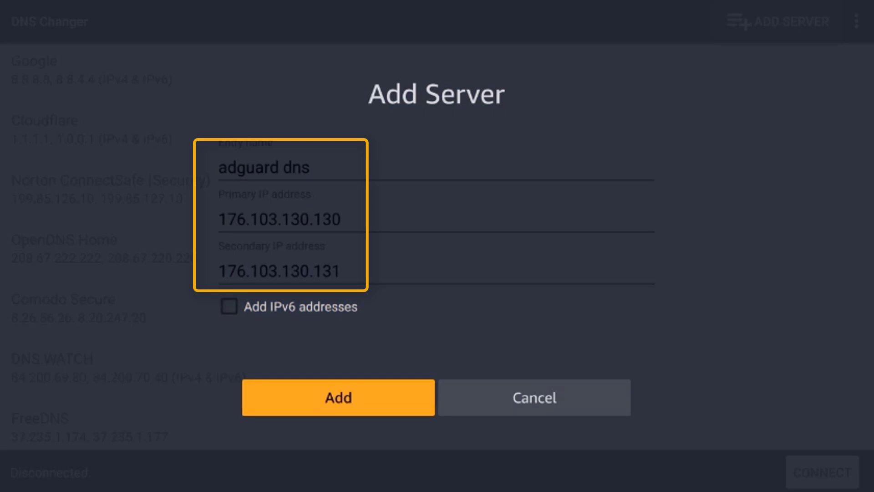
key(Return)
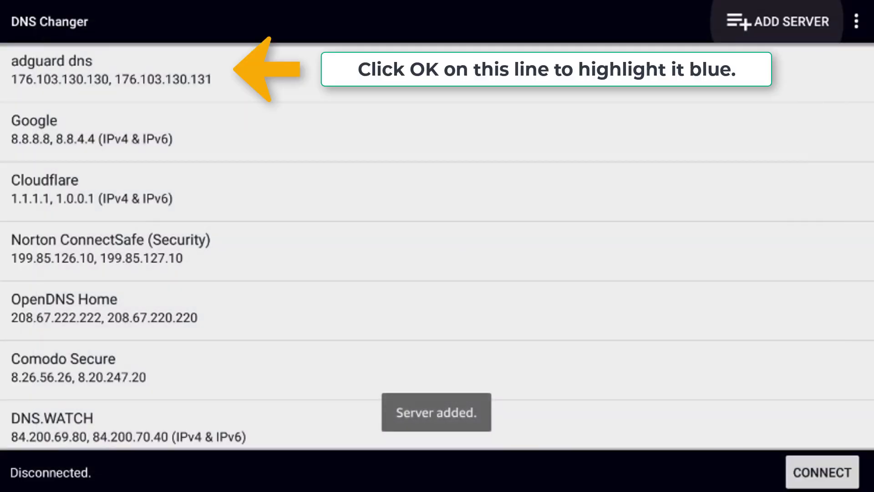
key(Down)
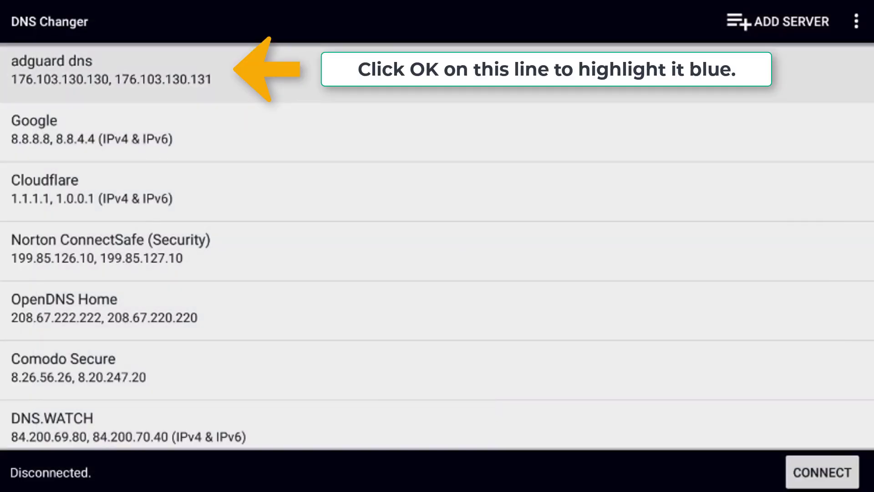
key(Return)
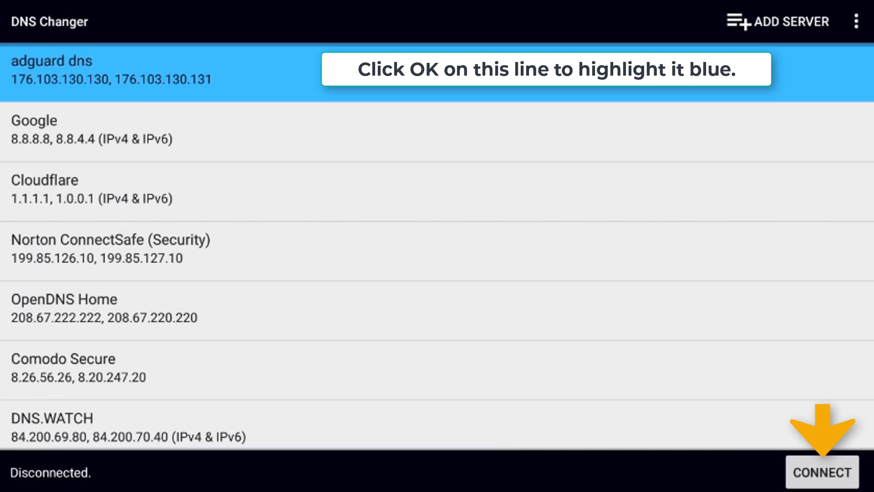
key(Down)
key(Down)
key(Down)
key(Down)
key(Down)
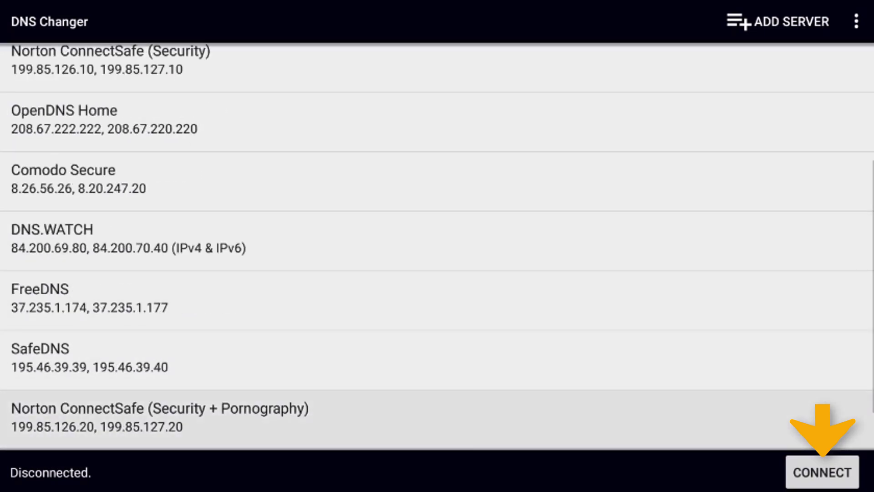
scroll(437, 246, down, 1)
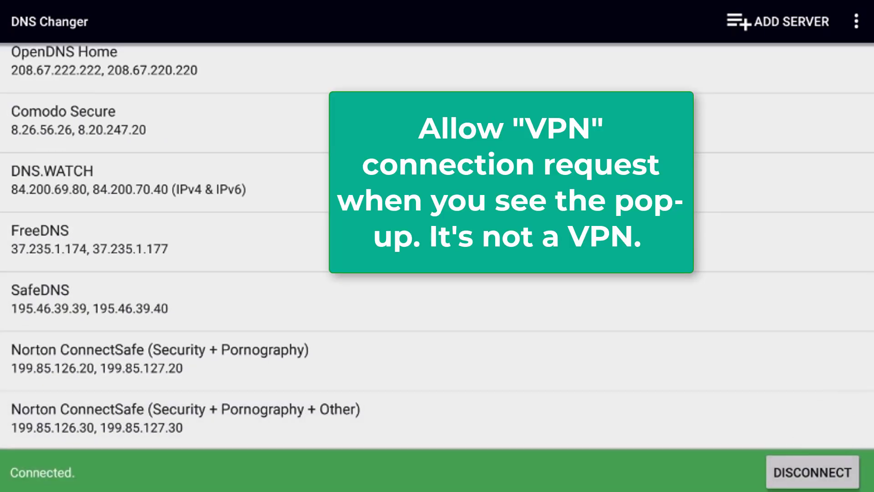
key(Up)
key(Up)
key(Up)
key(Up)
key(Up)
Enable Connect on system startup in DNS Changer's Settings via the three-dot menu.
key(Up)
key(Up)
key(Up)
key(Up)
key(Up)
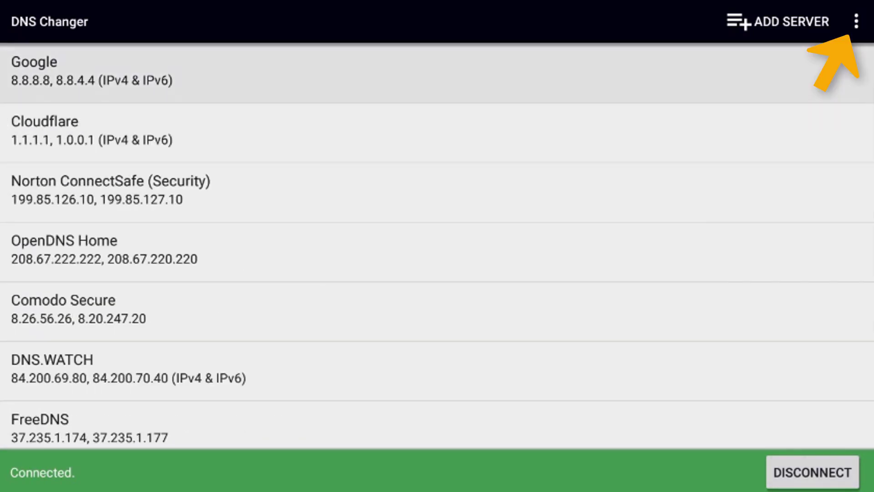
key(Up)
key(Up)
key(Right)
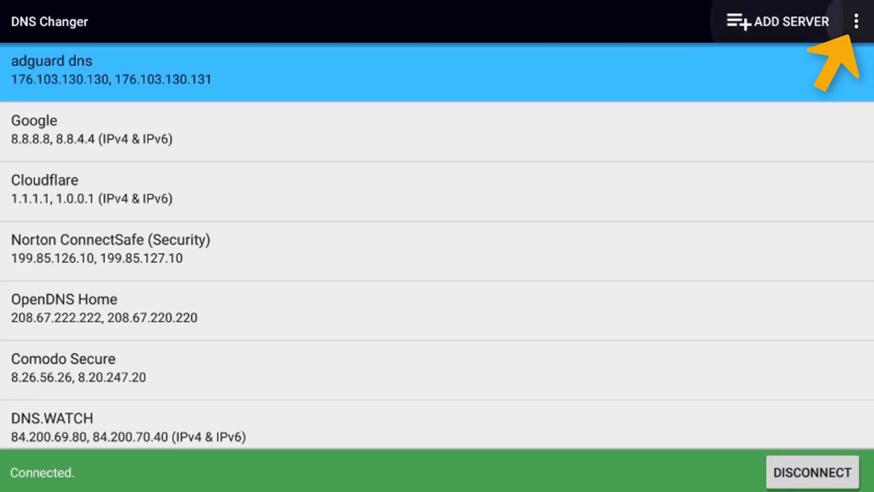
key(Return)
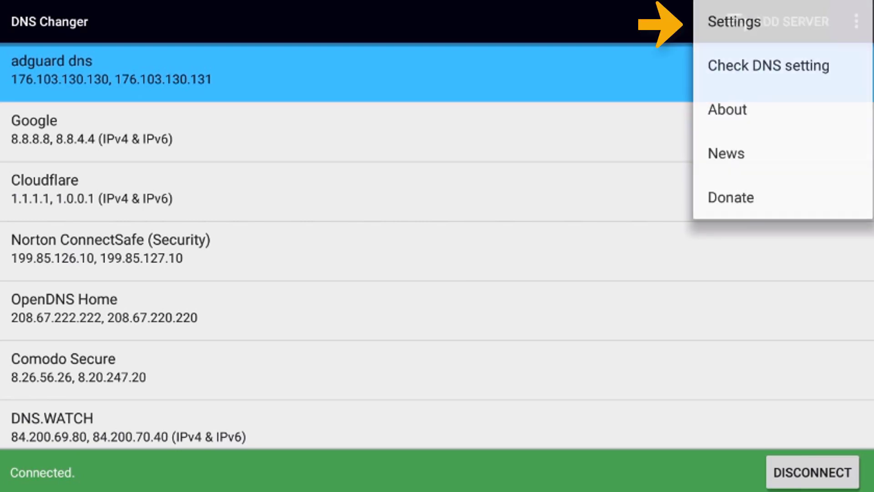
key(Return)
key(Down)
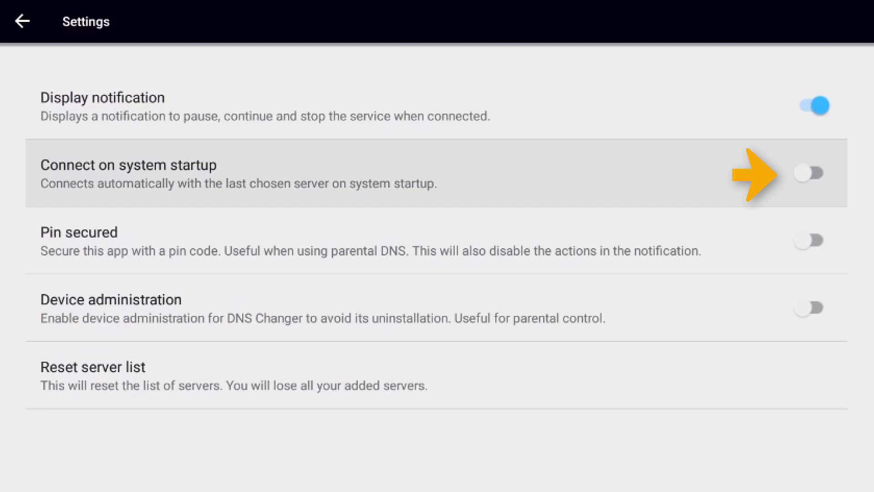
key(Return)
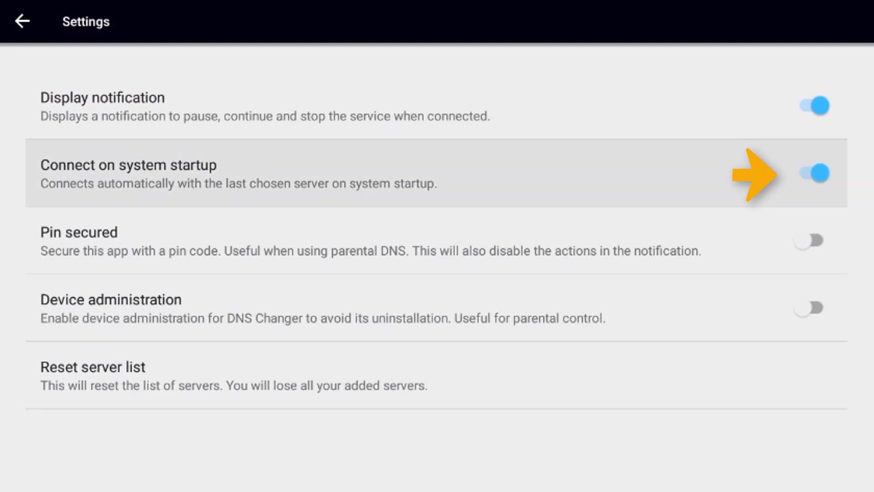